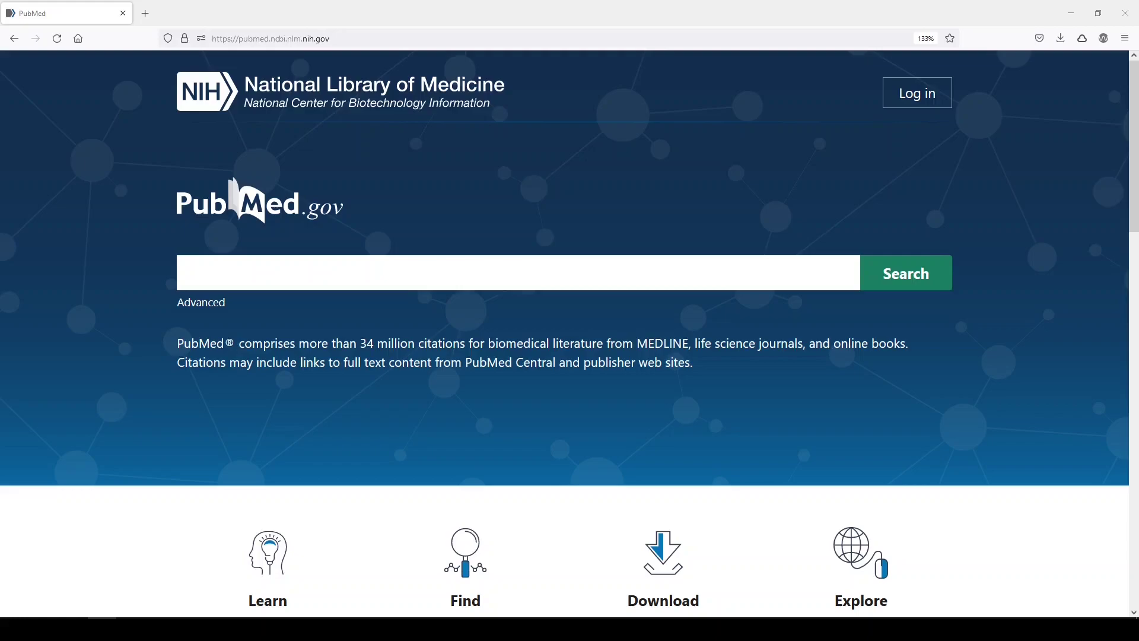
# Search PubMed for "brain injuries, traumatic"[mesh], returning 21,895 results
pyautogui.click(376, 287)
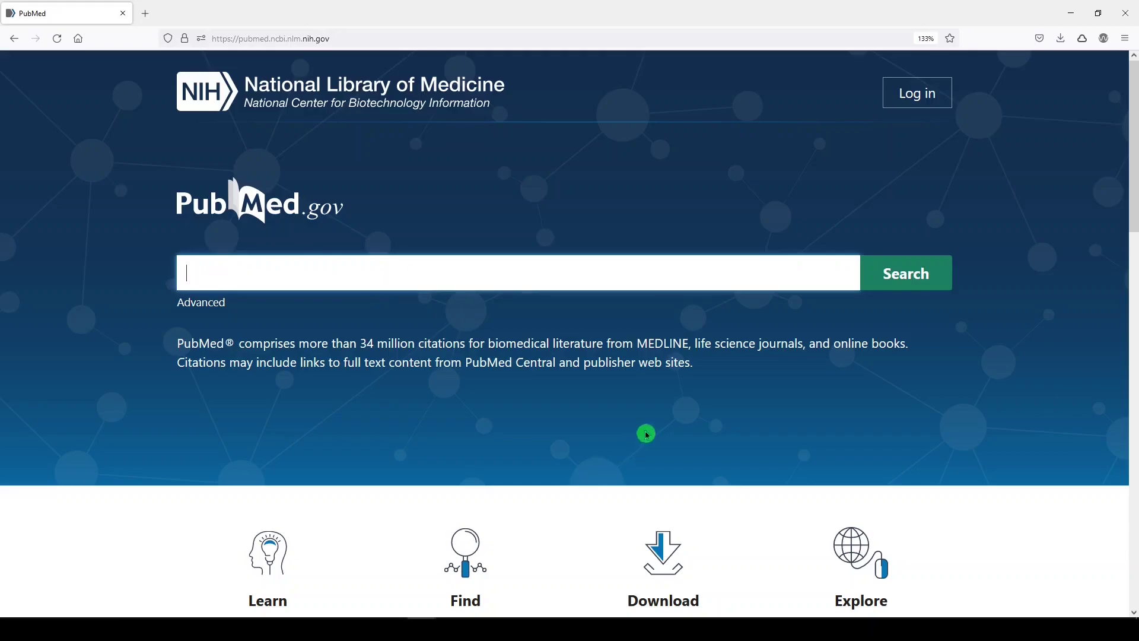
pyautogui.write('"brain injuri')
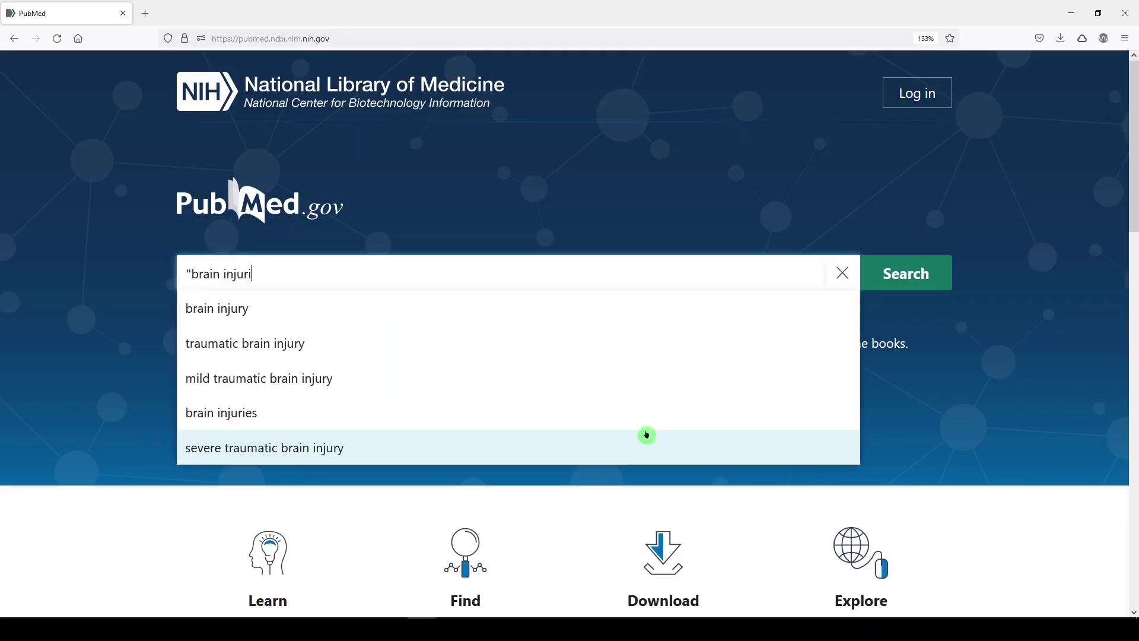
pyautogui.write('es, traumatic')
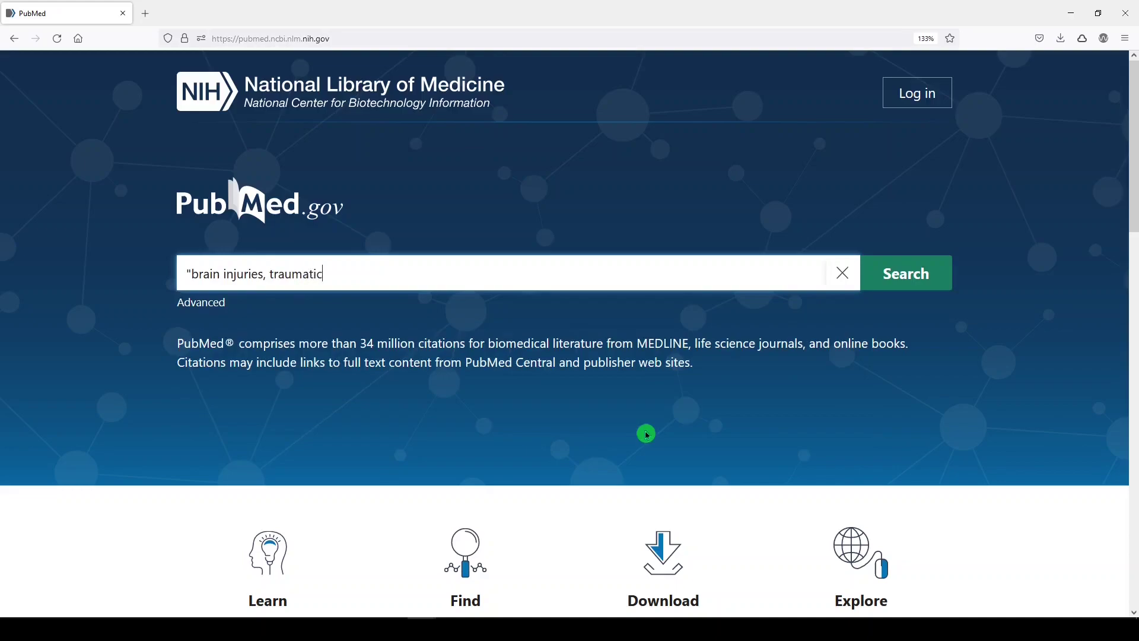
pyautogui.write('"')
pyautogui.scroll(-2, 714, 303)
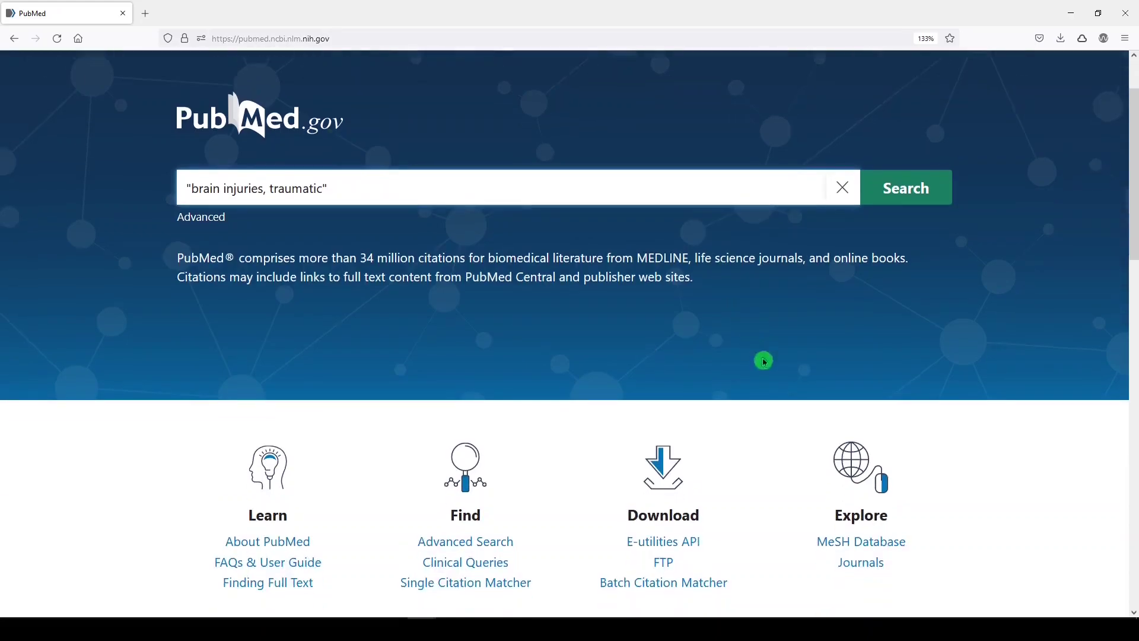
pyautogui.scroll(2, 488, 323)
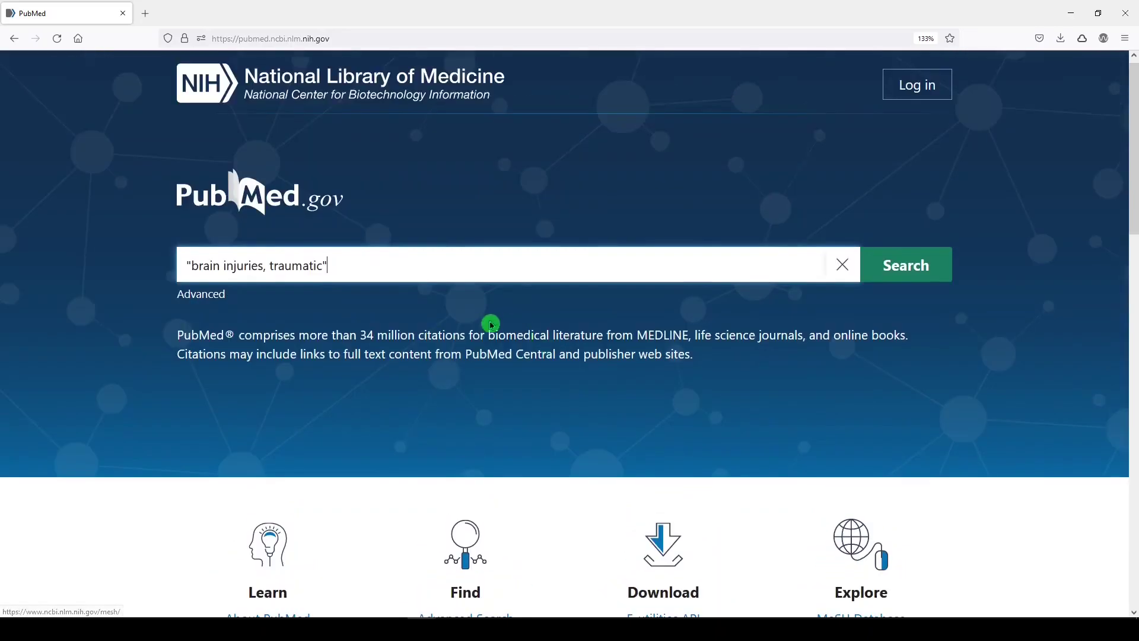
pyautogui.write('[mesh]')
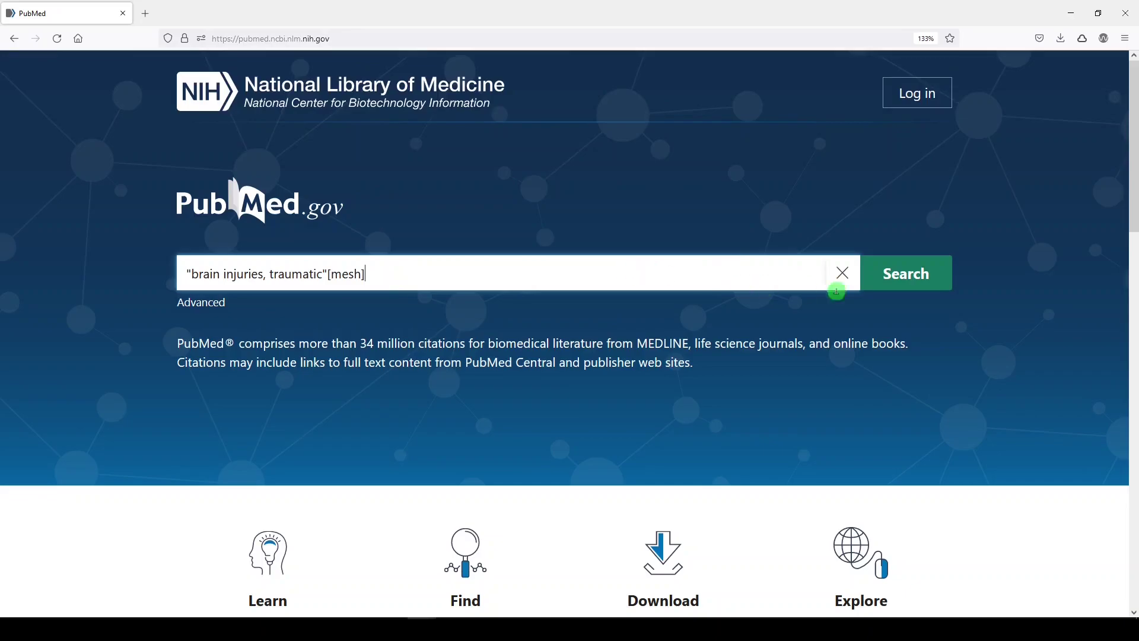
pyautogui.click(903, 280)
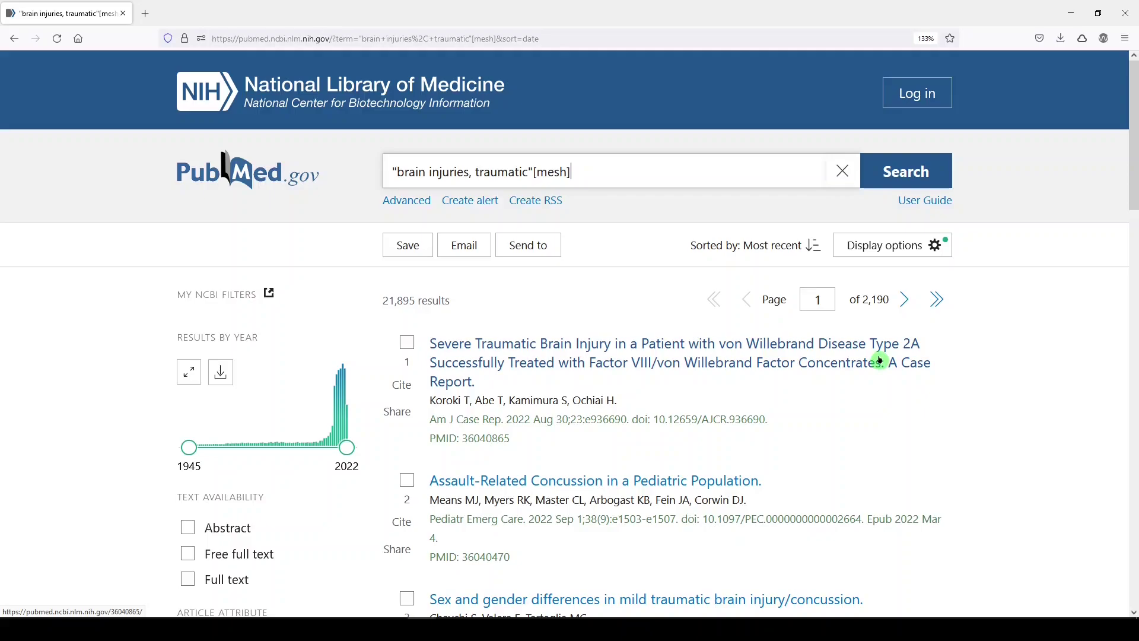
# Add Humans as a species filter and apply it, narrowing the results to 19,002
pyautogui.scroll(-5, 738, 419)
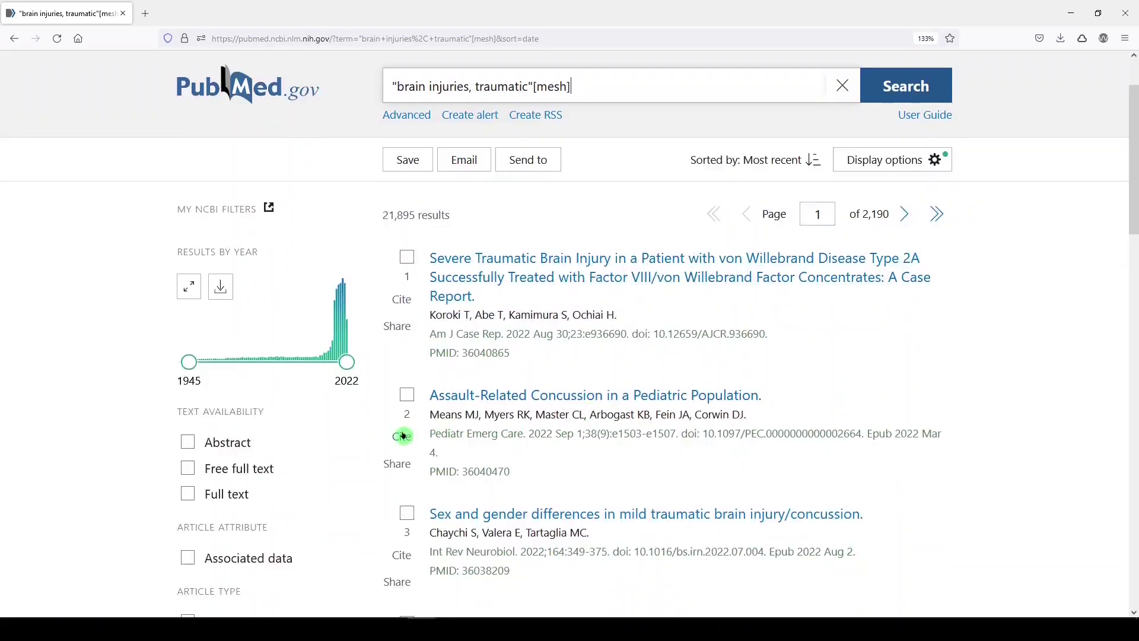
pyautogui.scroll(-10, 342, 430)
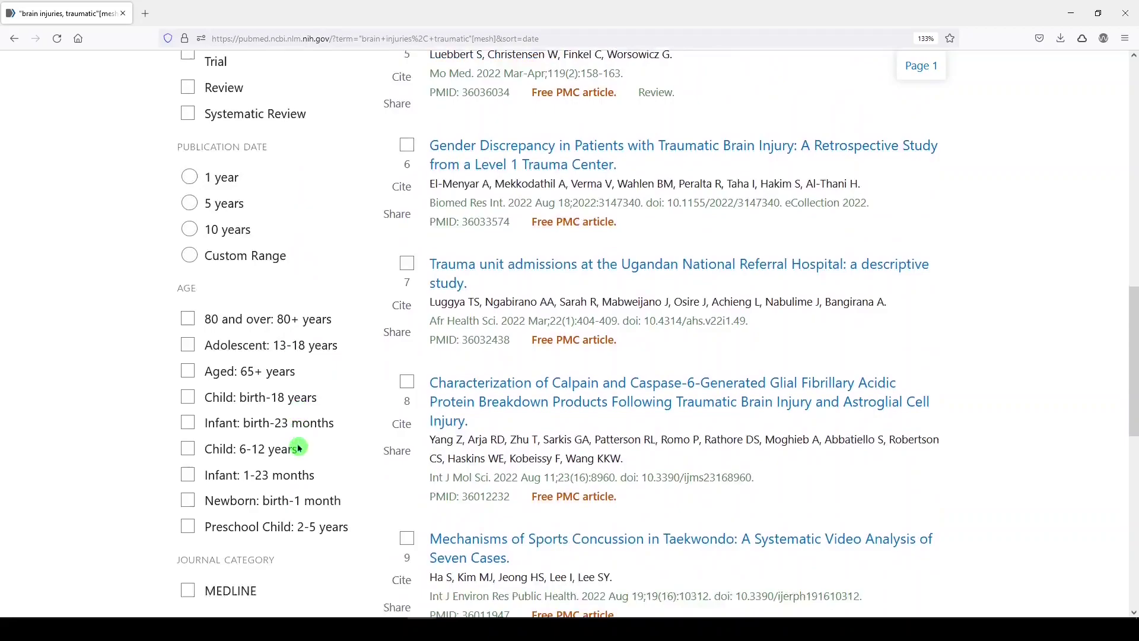
pyautogui.scroll(-3, 295, 453)
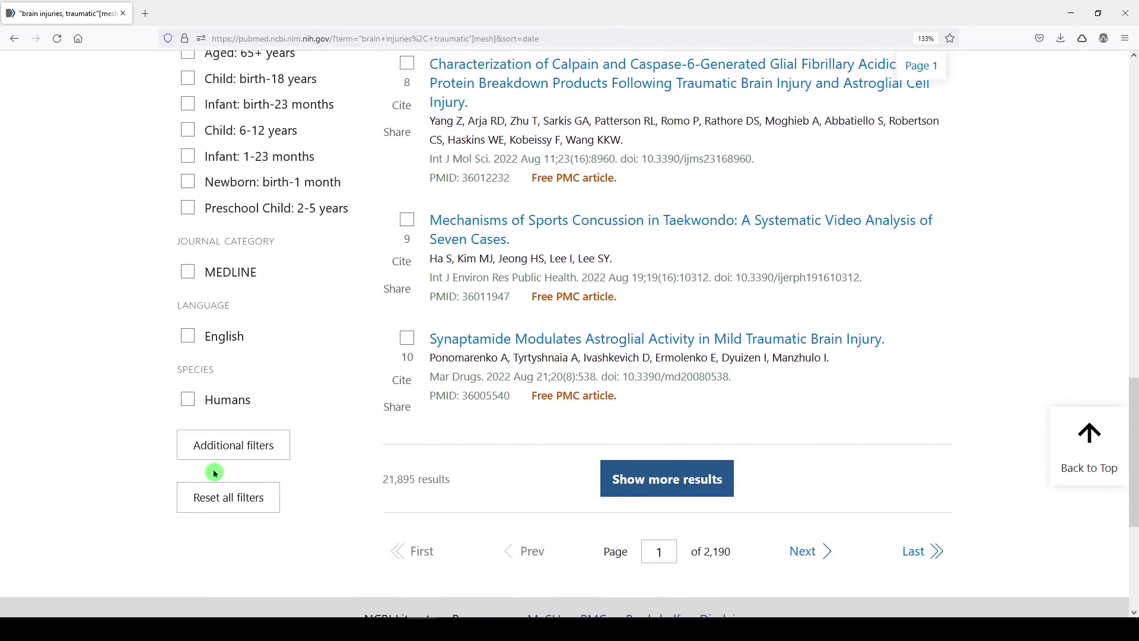
pyautogui.click(226, 449)
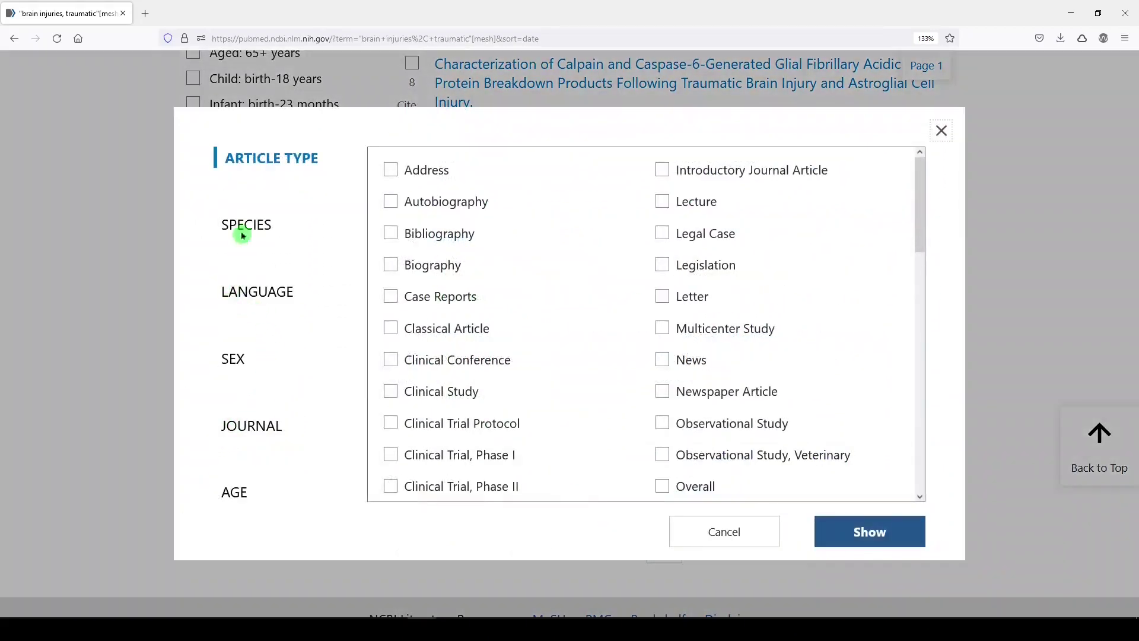
pyautogui.click(250, 223)
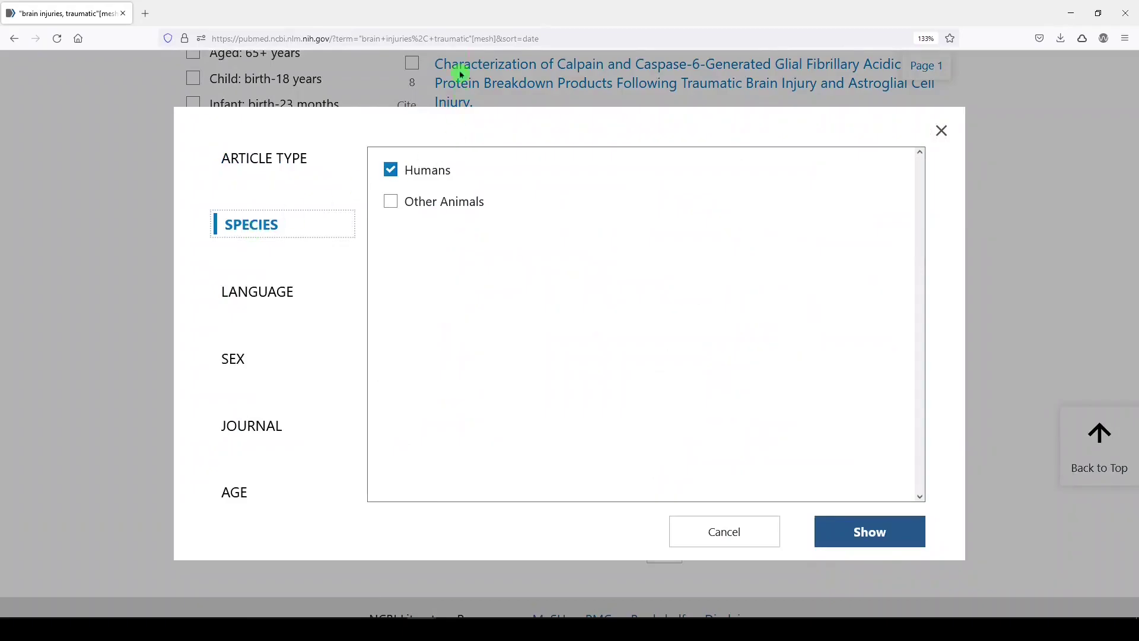
pyautogui.click(872, 540)
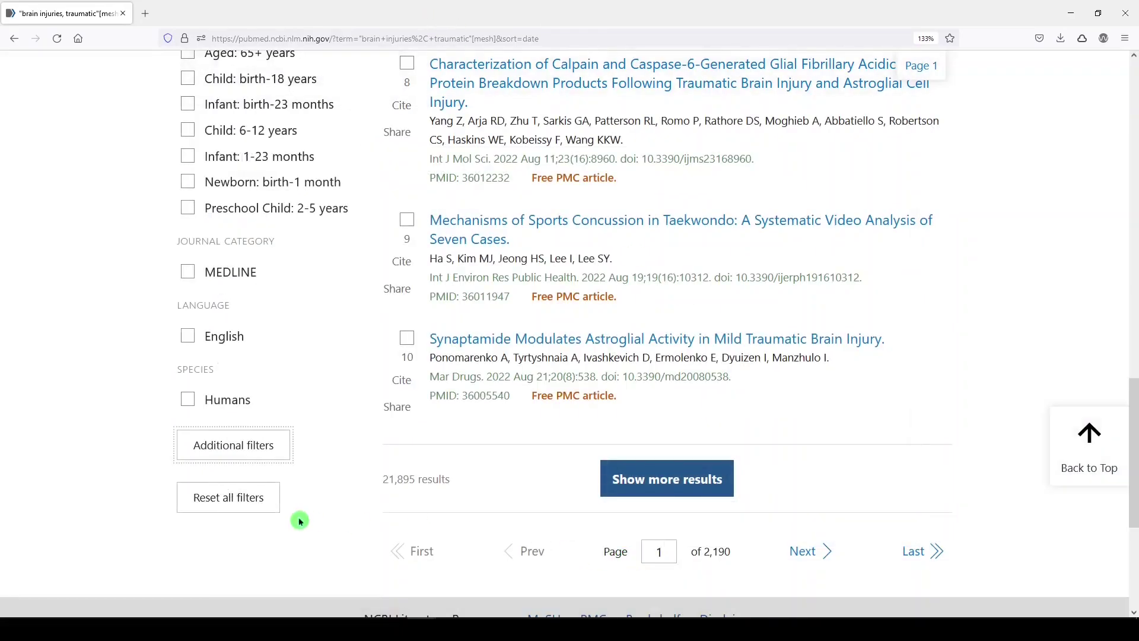
pyautogui.click(194, 406)
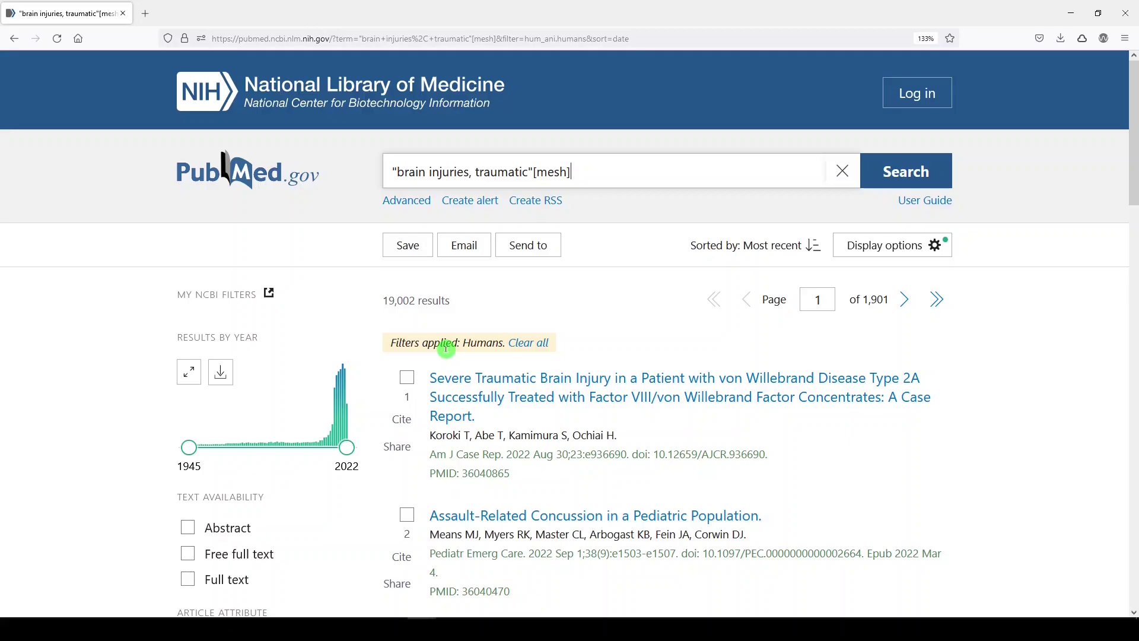
# Clear the Humans filter and rerun the query with AND "humans"[mesh] appended
pyautogui.click(532, 343)
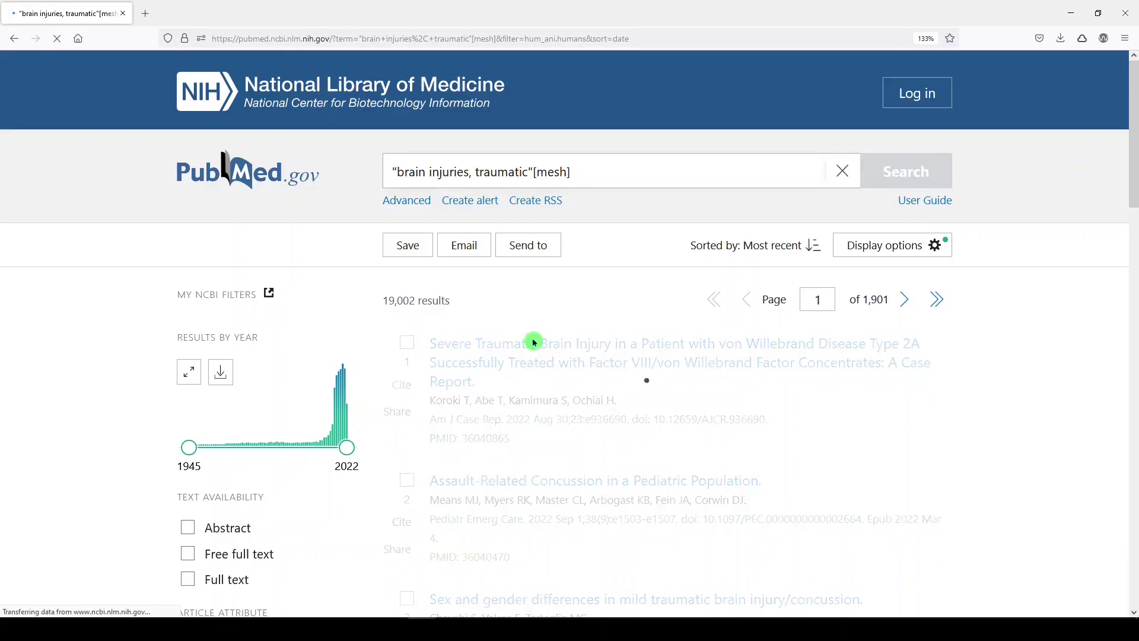
pyautogui.click(592, 177)
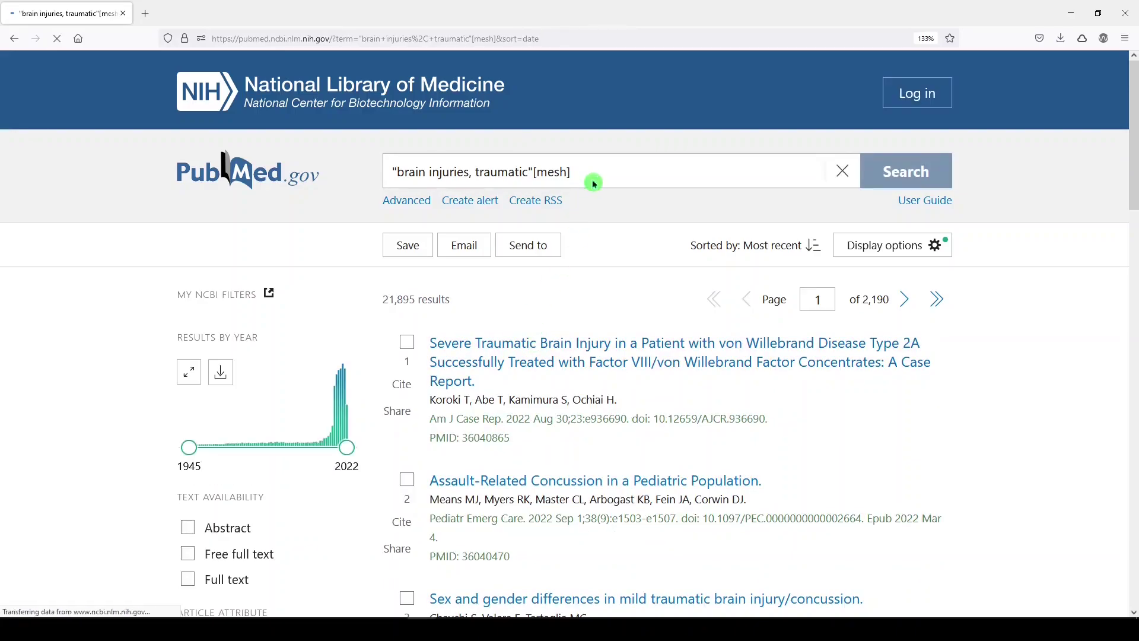
pyautogui.write('AND "humans"[')
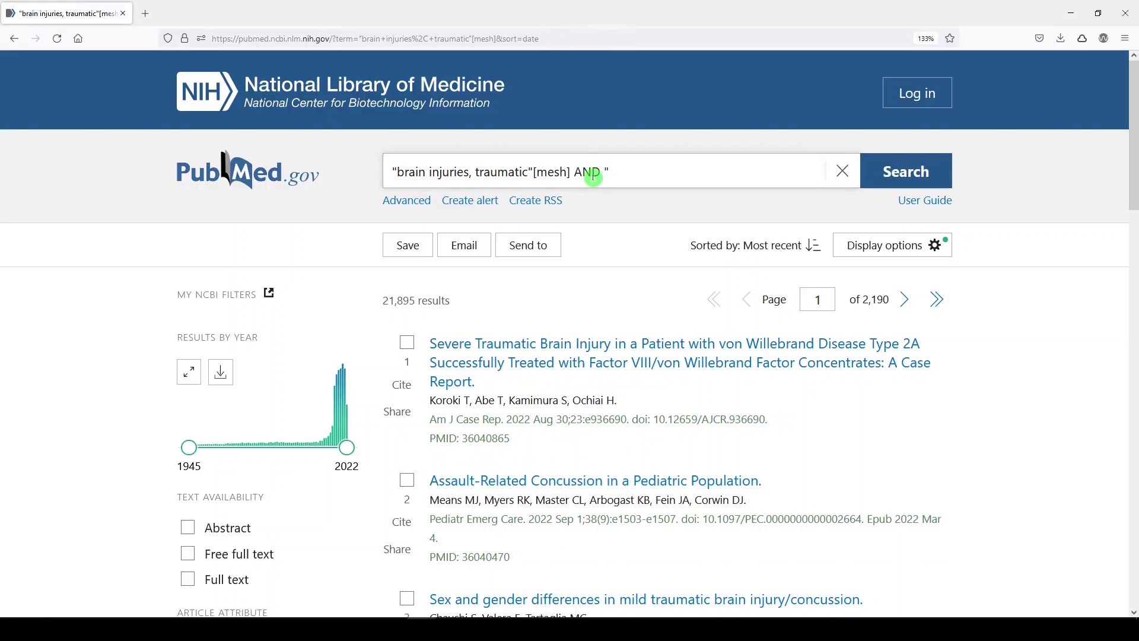
pyautogui.write('mesh]')
pyautogui.click(918, 169)
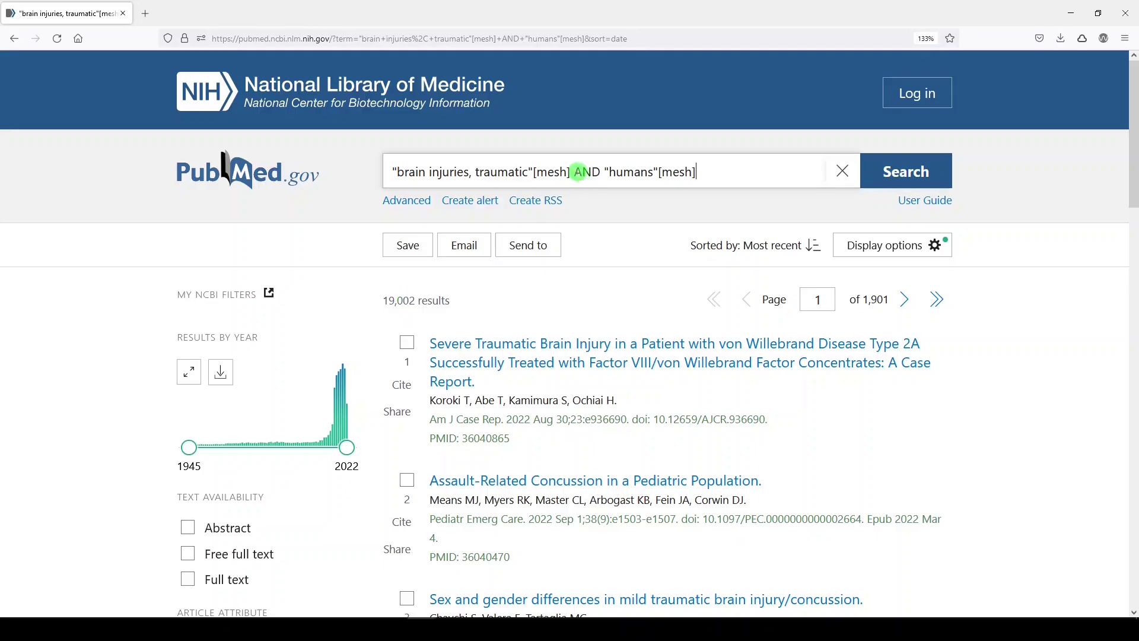
# Replace the humans clause with NOT "animals"[mesh] and run it, giving 114 results
pyautogui.moveTo(573, 172); pyautogui.dragTo(726, 163)
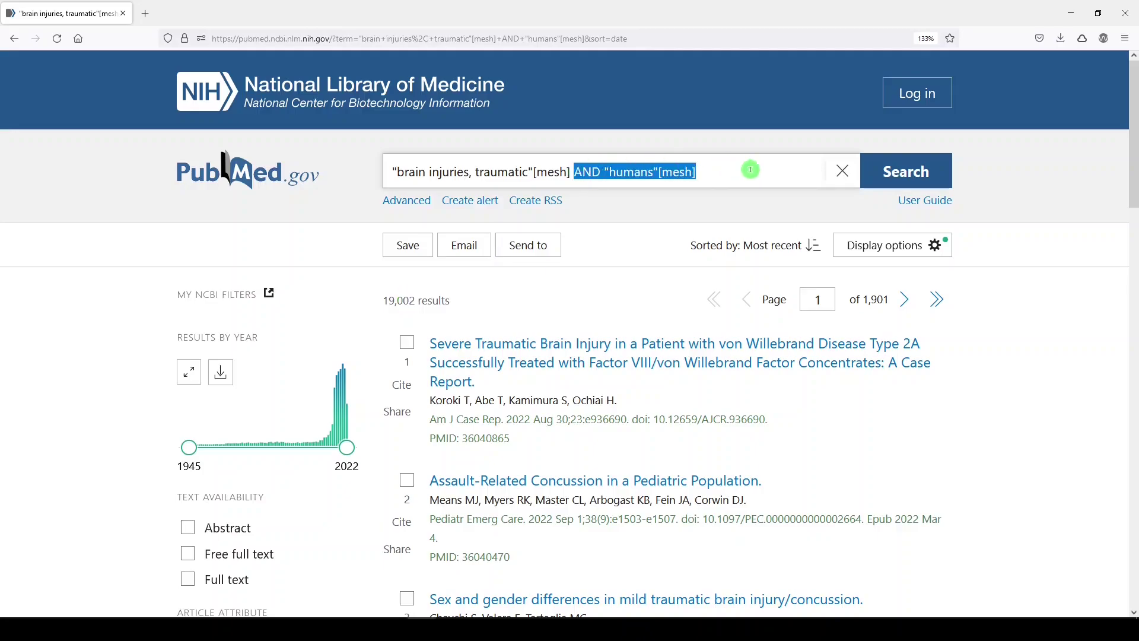
pyautogui.write('NOT "a')
pyautogui.press('BackSpace')
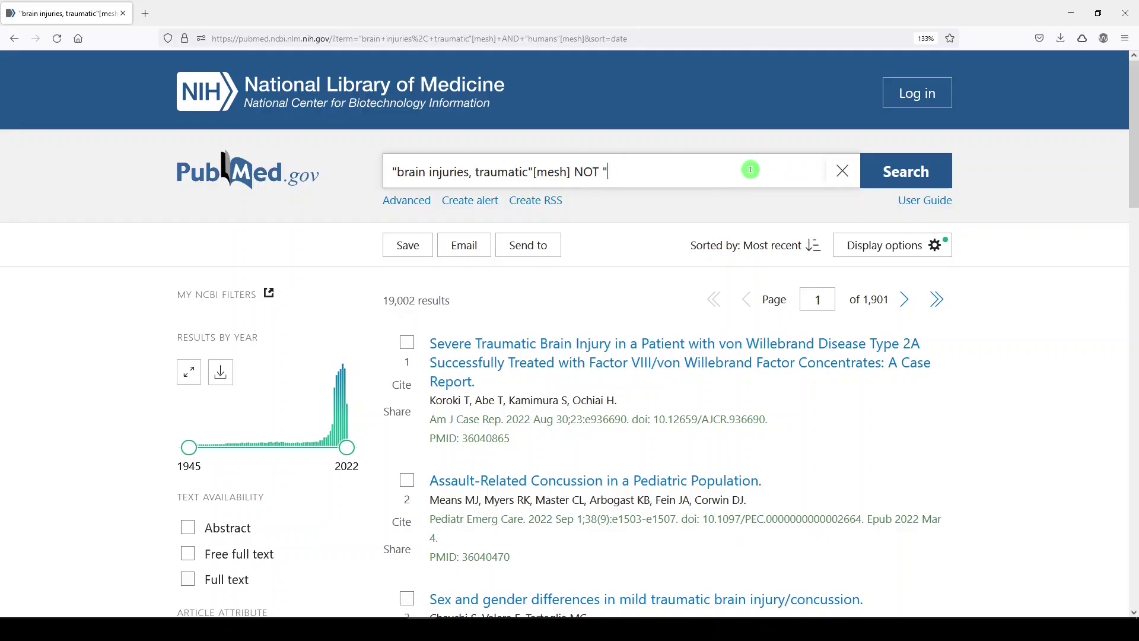
pyautogui.write('animals"[mesh]')
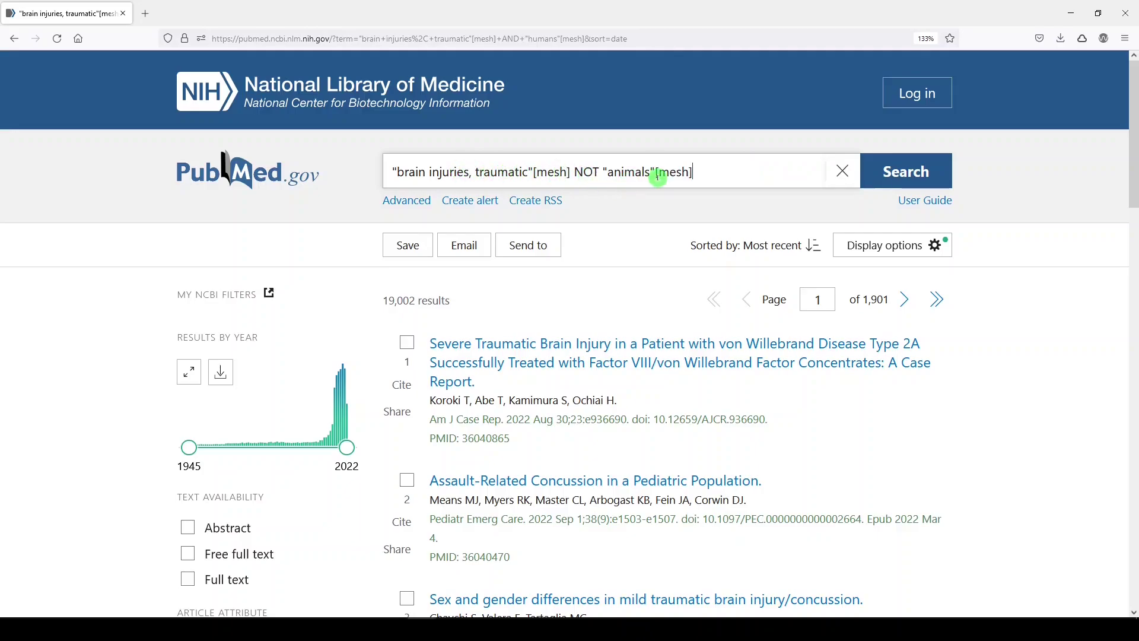
pyautogui.click(897, 182)
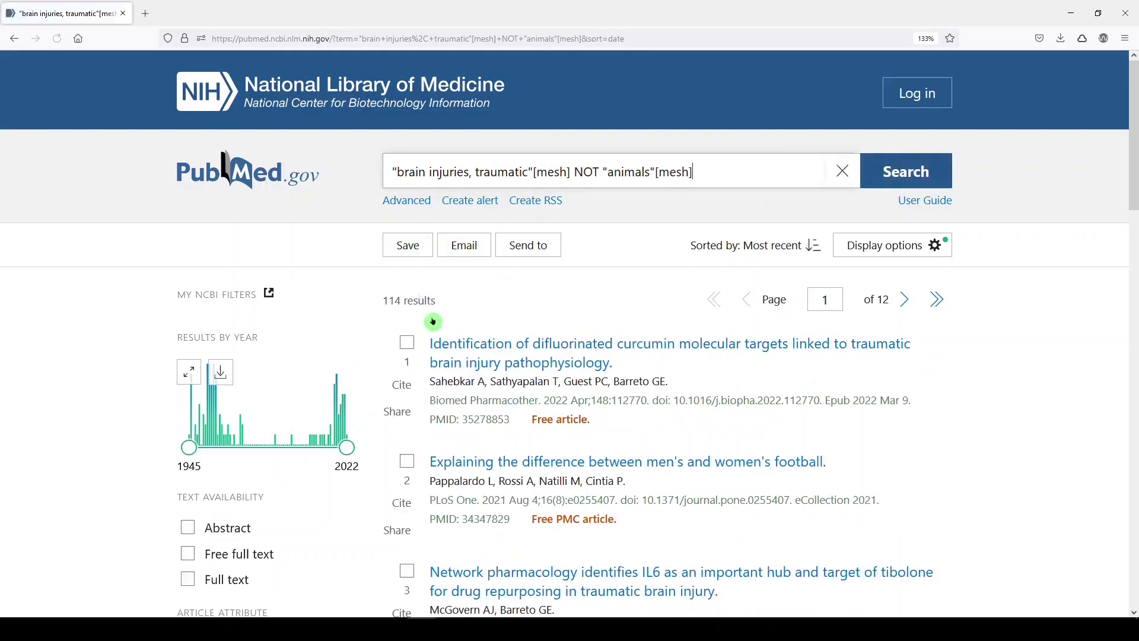
pyautogui.click(457, 344)
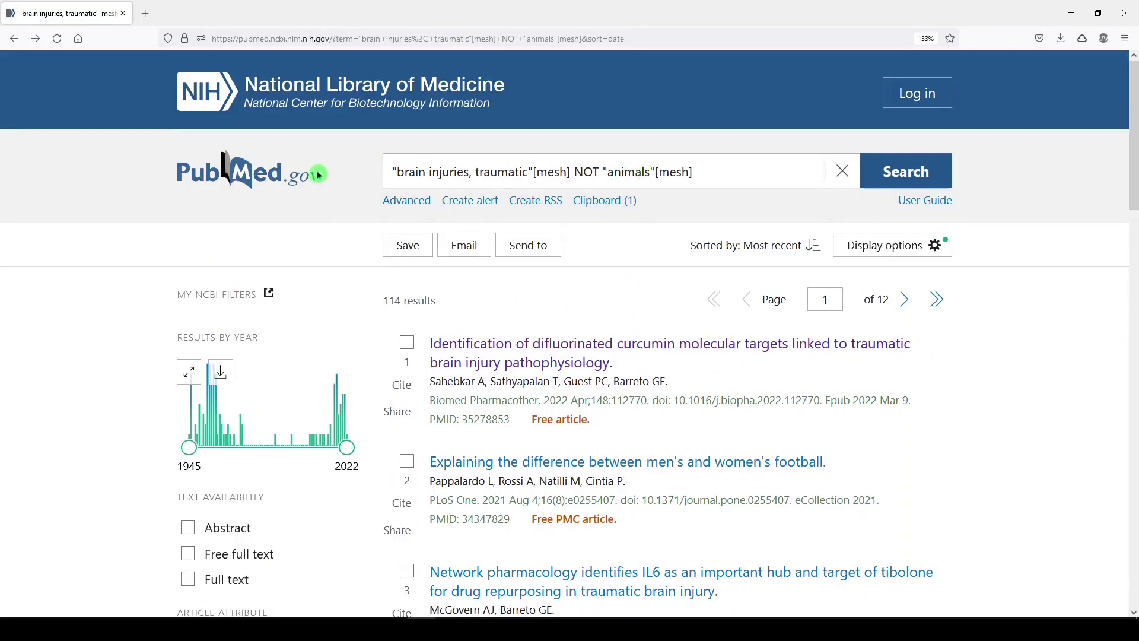
# Search the MeSH Database for humans and open the Humans heading record
pyautogui.click(282, 182)
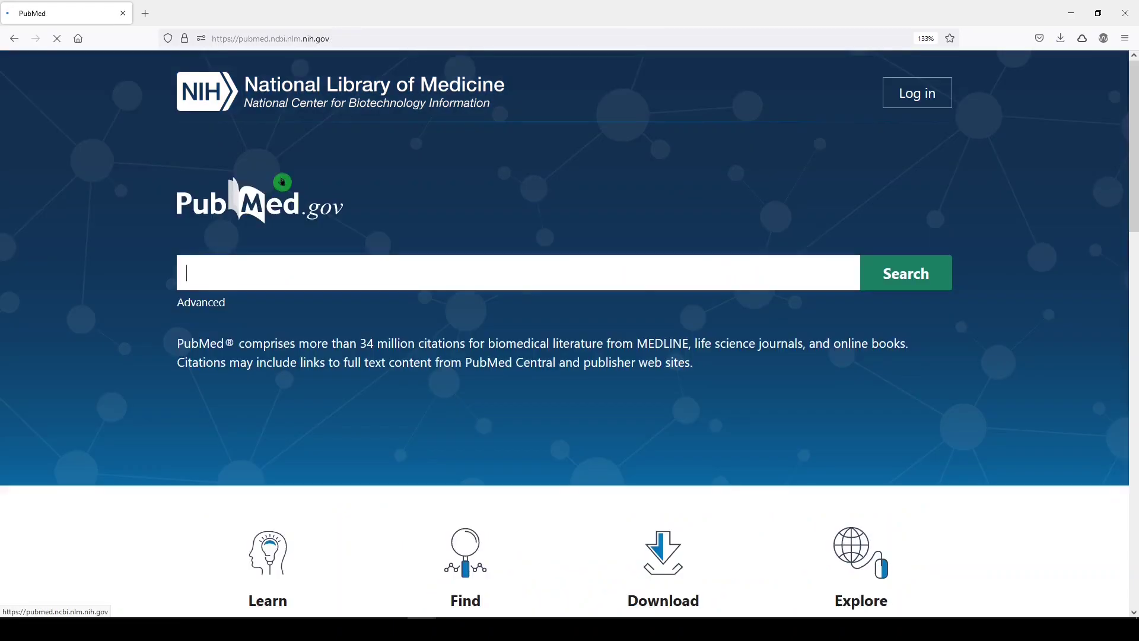
pyautogui.scroll(-2, 849, 444)
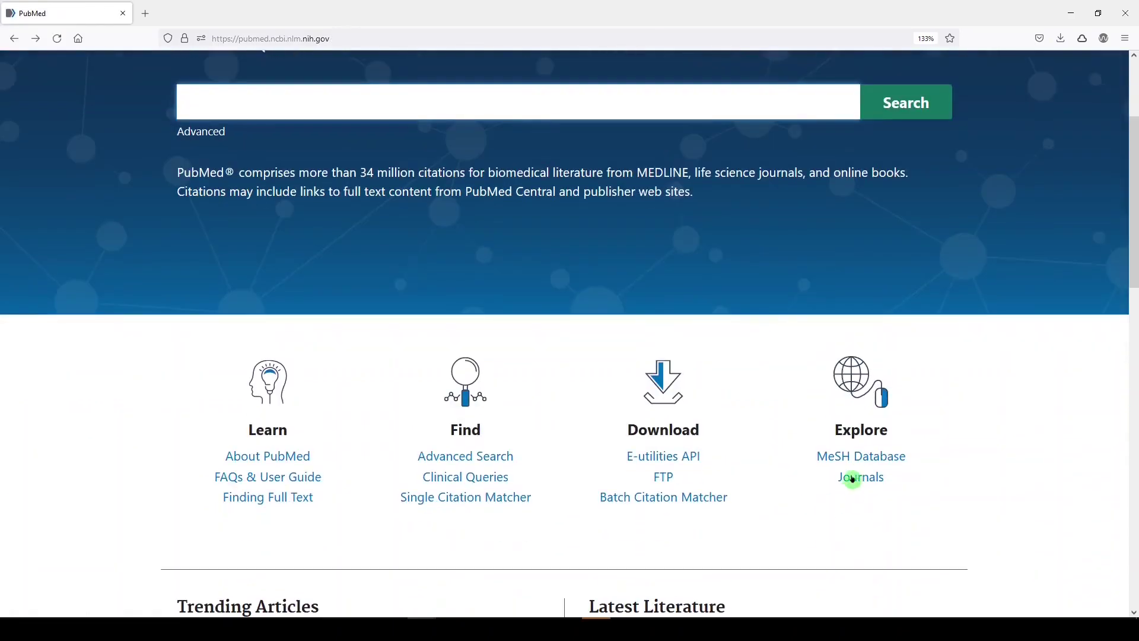
pyautogui.click(858, 458)
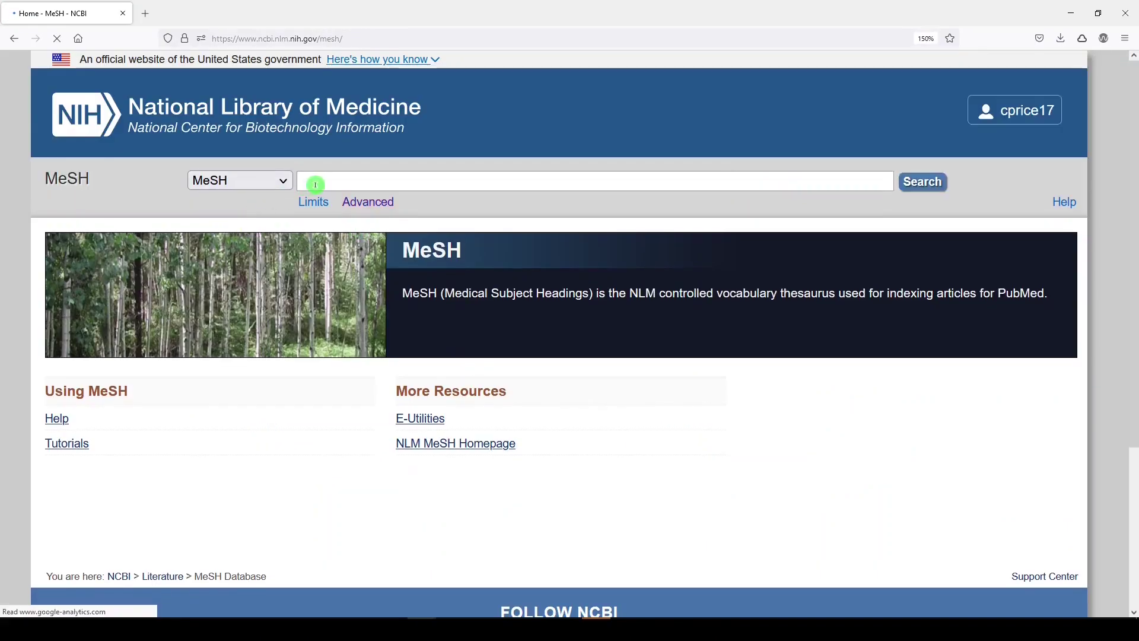
pyautogui.click(316, 188)
pyautogui.write('humans')
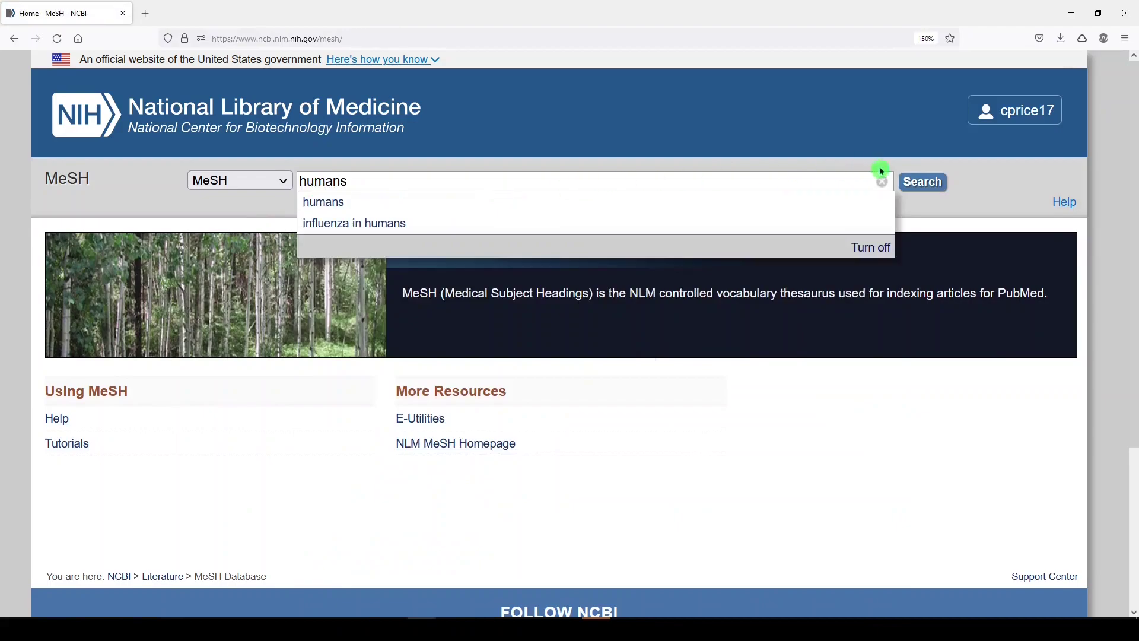
pyautogui.click(920, 185)
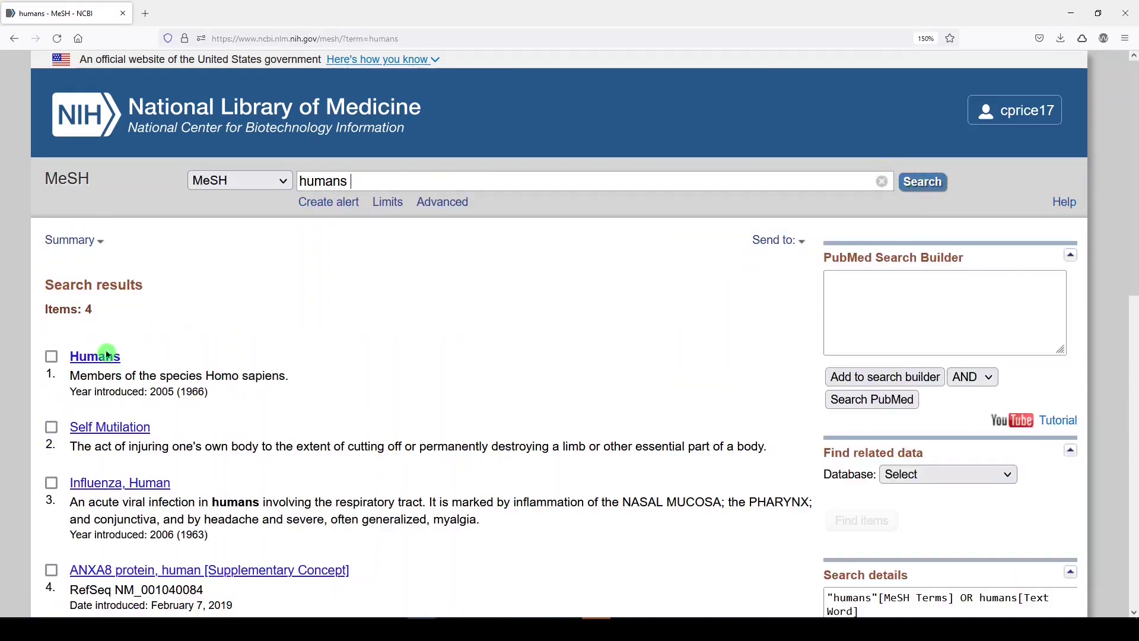
pyautogui.click(104, 366)
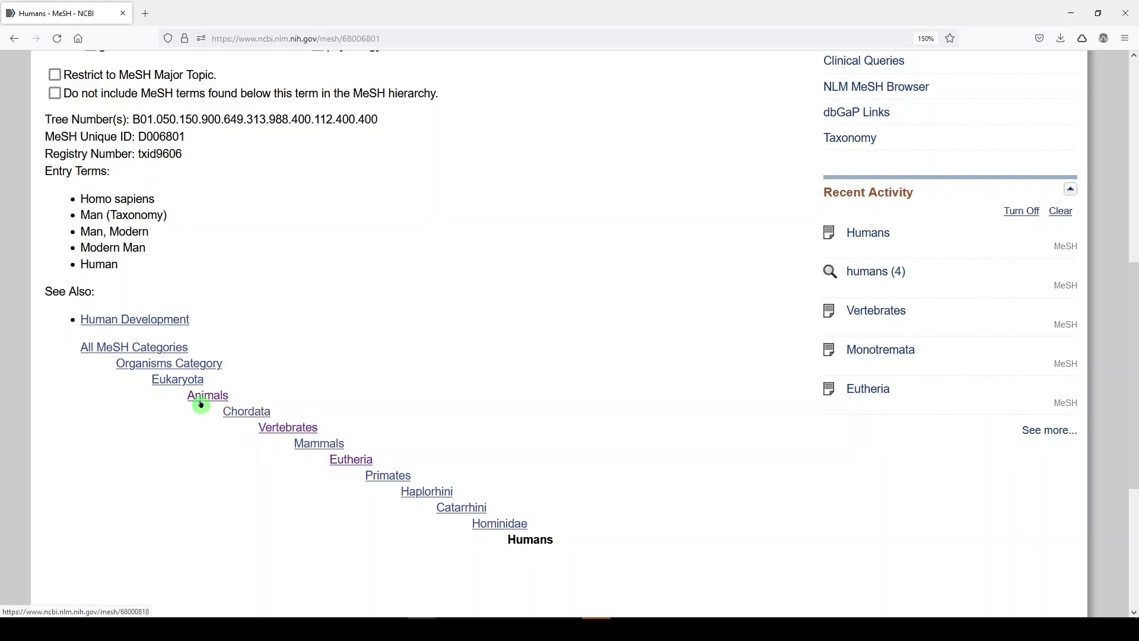
# Check that Humans sits under Animals in the tree, then return to the PubMed home page
pyautogui.scroll(8, 223, 463)
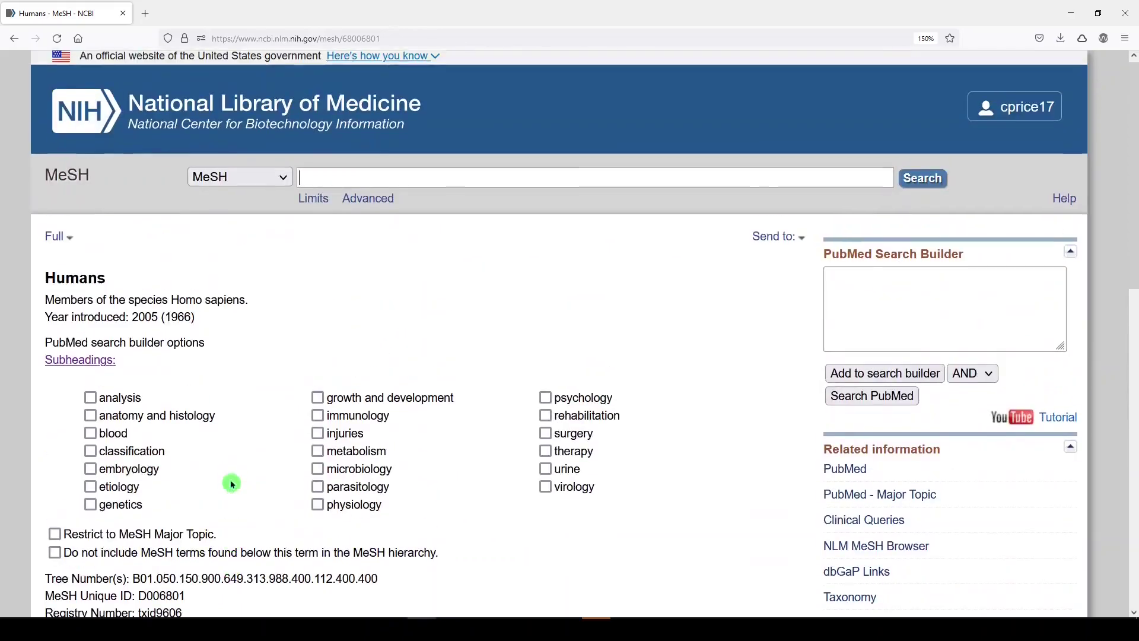
pyautogui.click(15, 39)
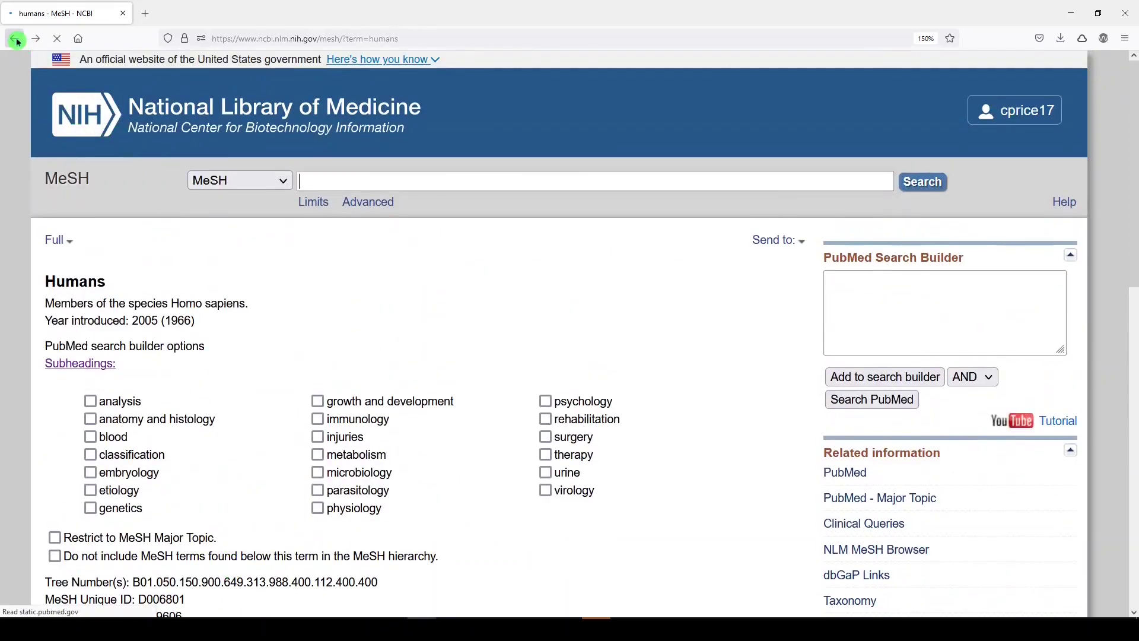
pyautogui.click(15, 40)
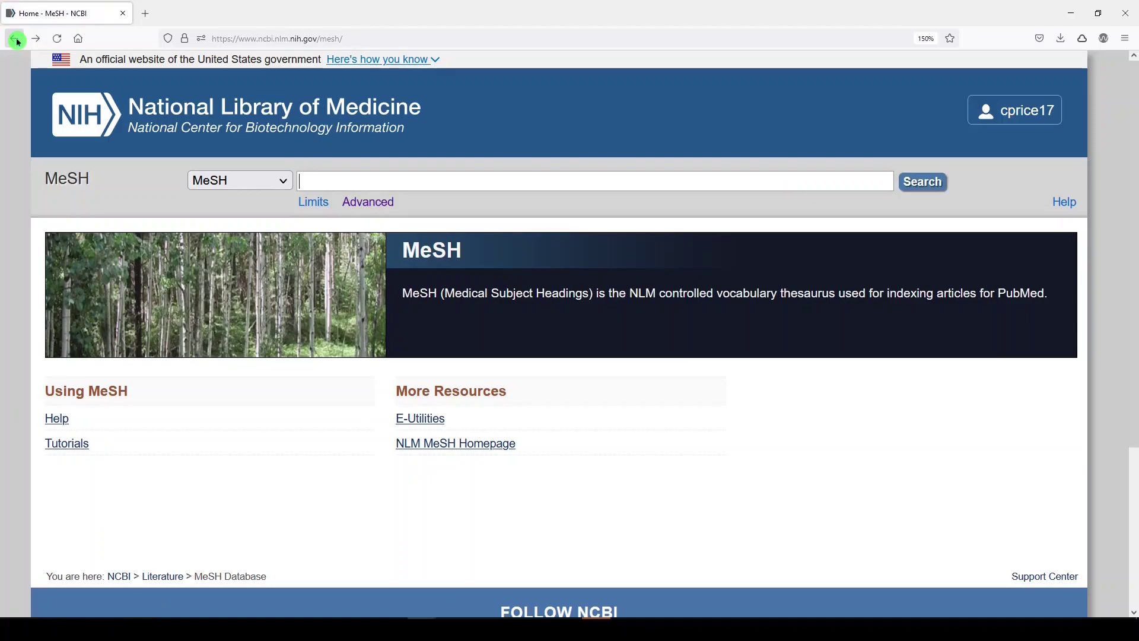
pyautogui.click(16, 40)
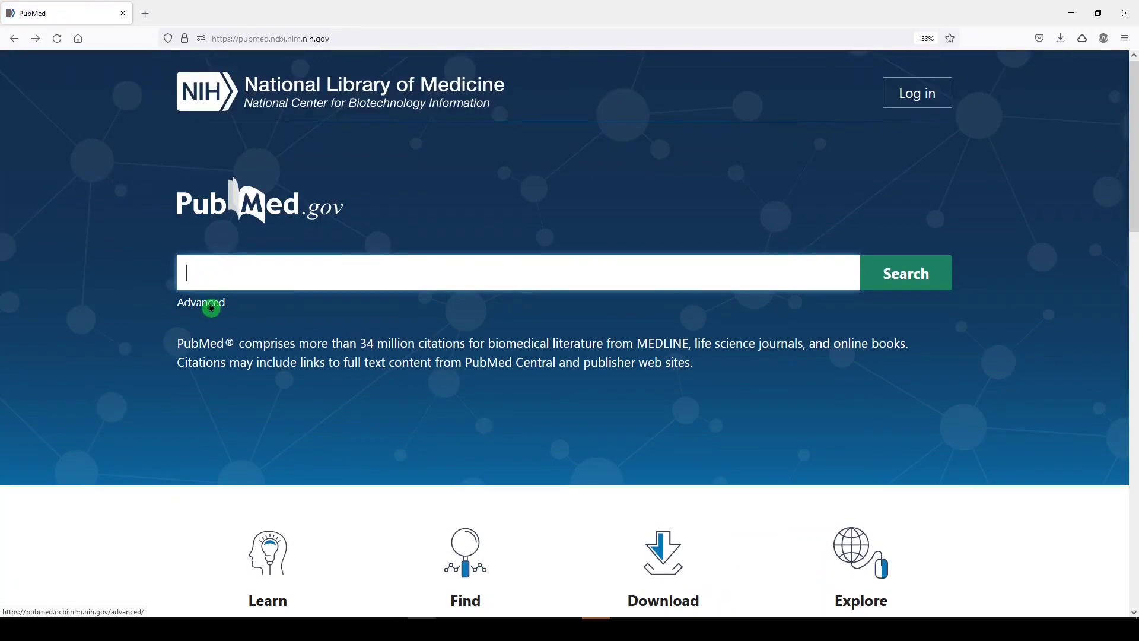
# Enter "brain injuries, traumatic"[mesh] NOT ("animals"[mesh] NOT ("animals"[mesh] AND "humans"[mesh])) without running it
pyautogui.write('"')
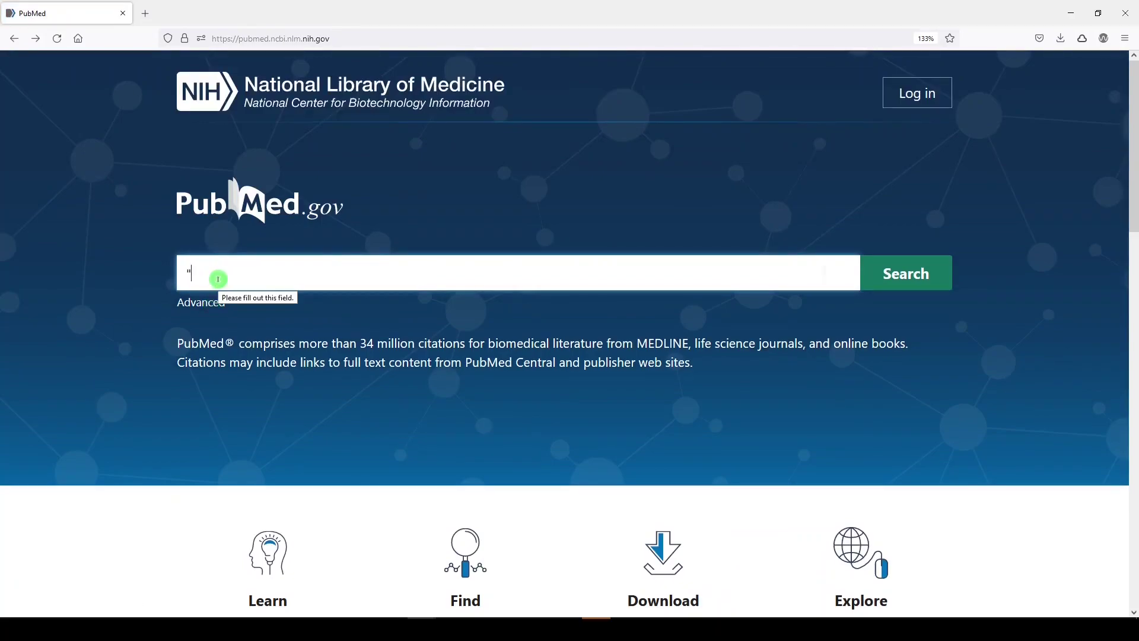
pyautogui.write('brain injuries, traumatic"[mesh]')
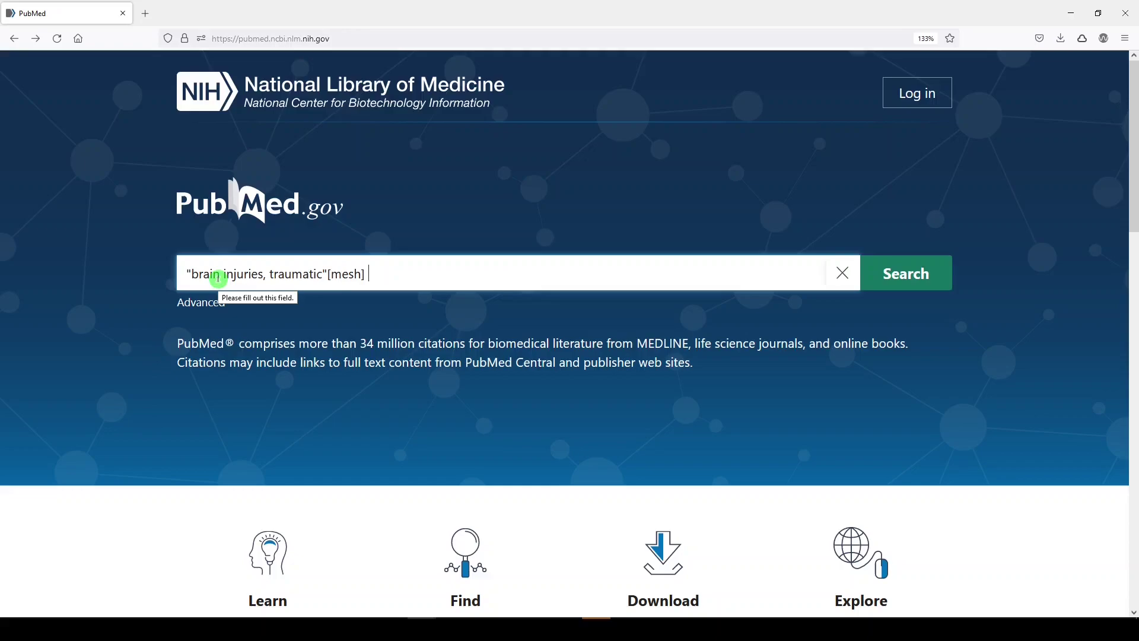
pyautogui.write('NOT ("animals"[mesh]')
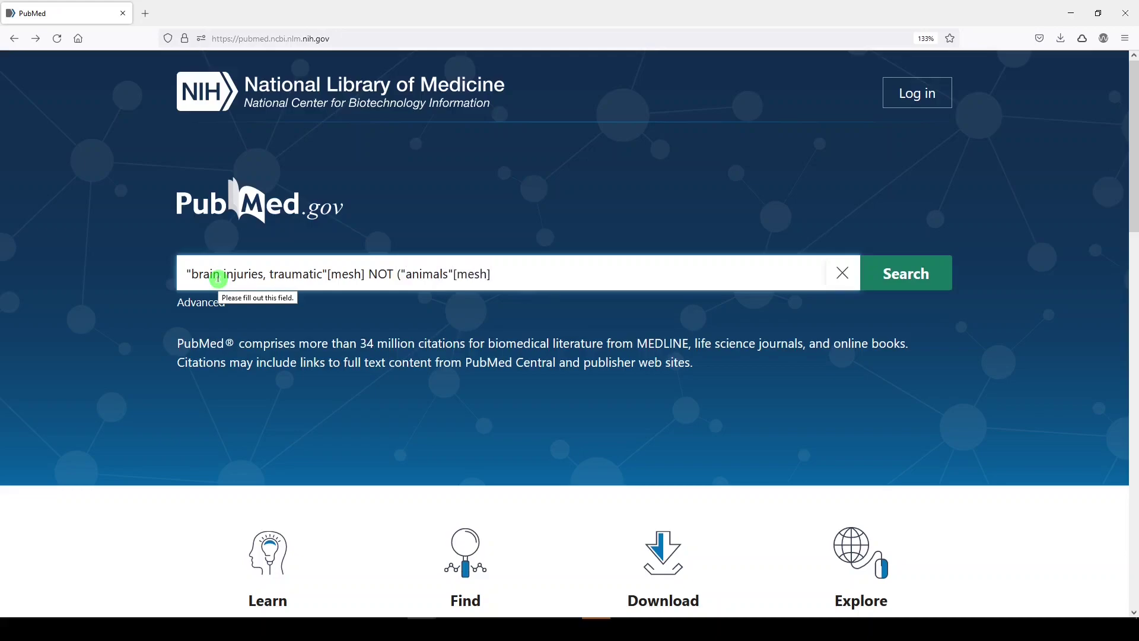
pyautogui.write(' NOT ())"animals"[me')
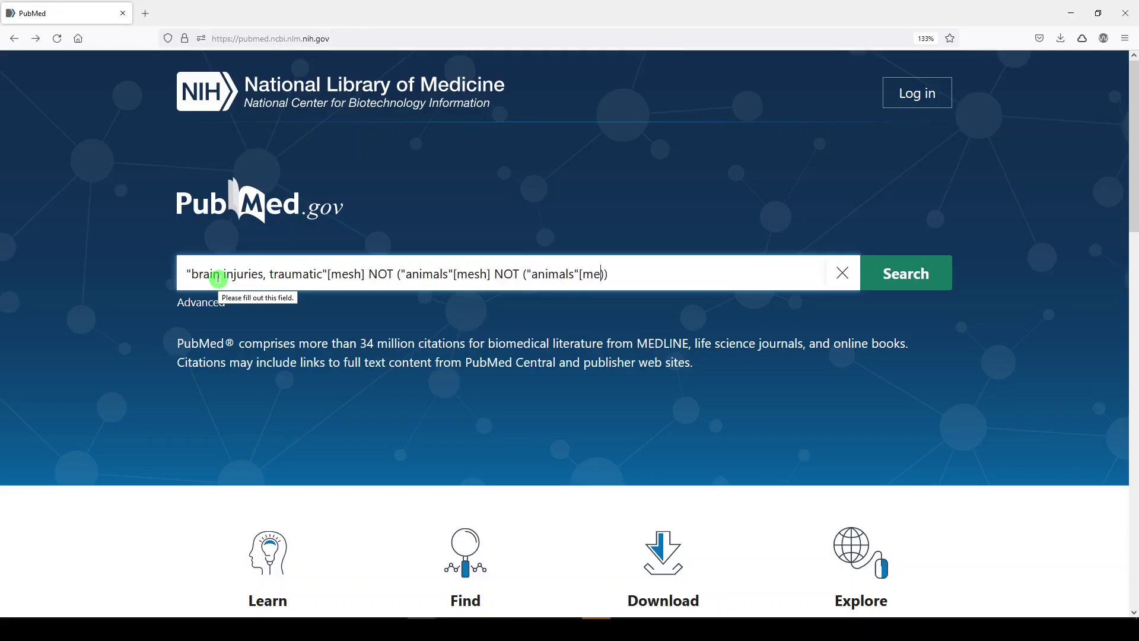
pyautogui.write('sh] AND "huma')
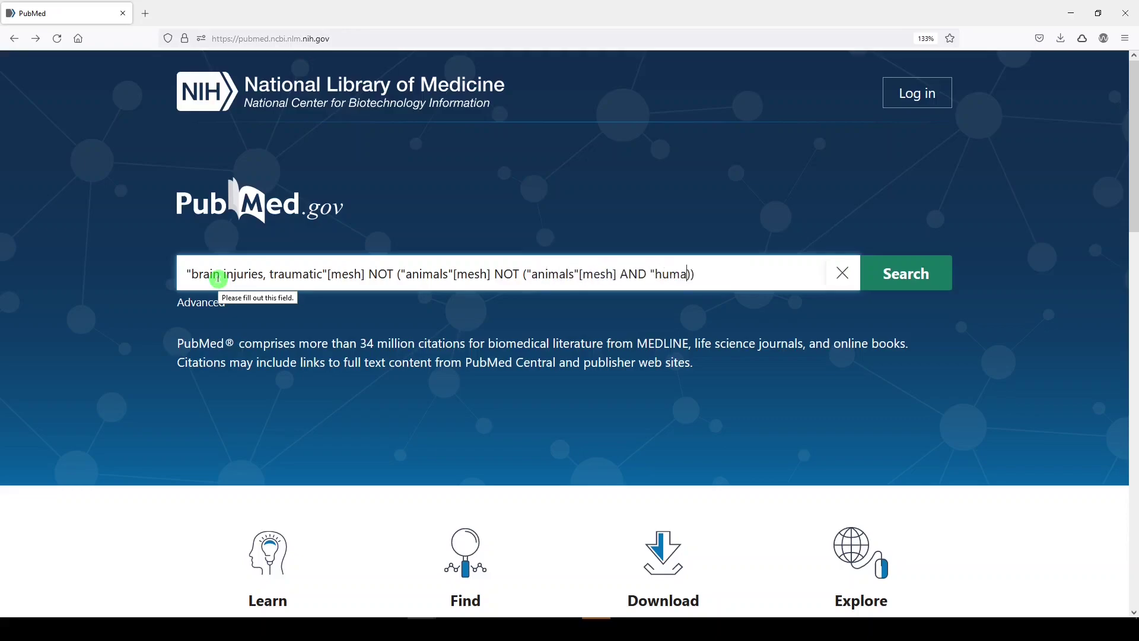
pyautogui.write('ns"[mesh]')
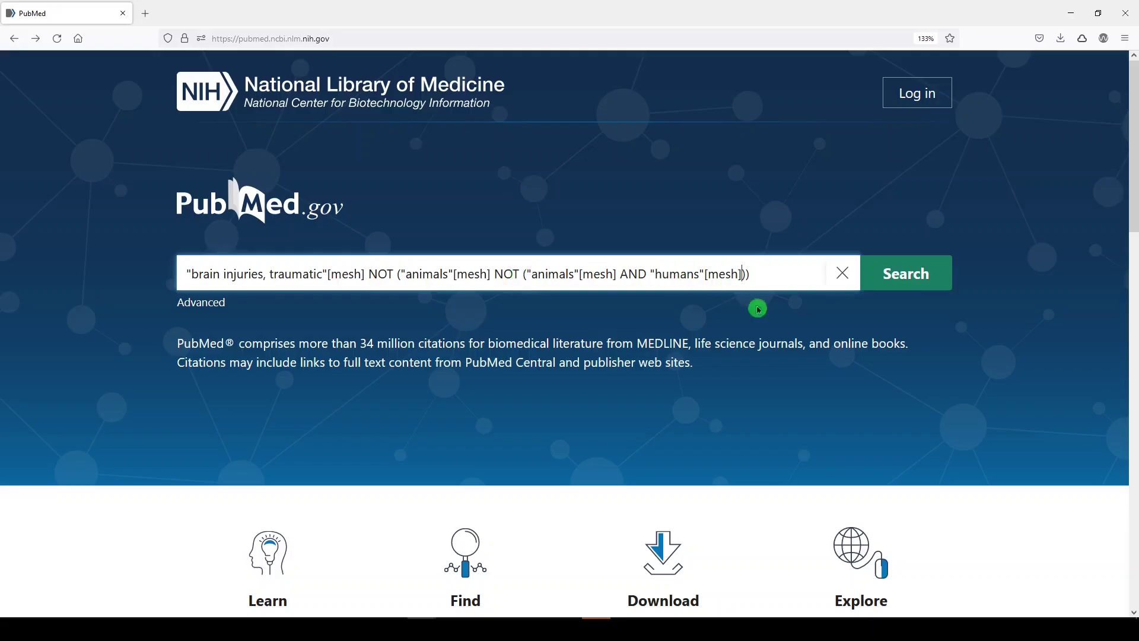
# Run the double-NOT query, compare it in the search history, and reopen search #5's 19,116 results
pyautogui.click(872, 279)
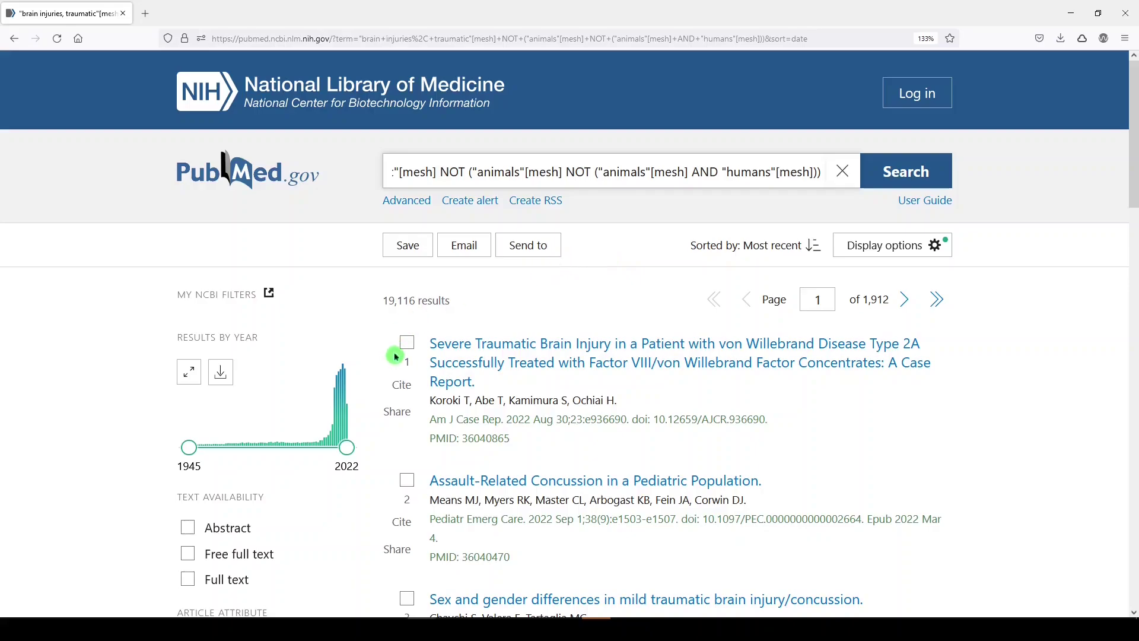
pyautogui.scroll(-3, 396, 357)
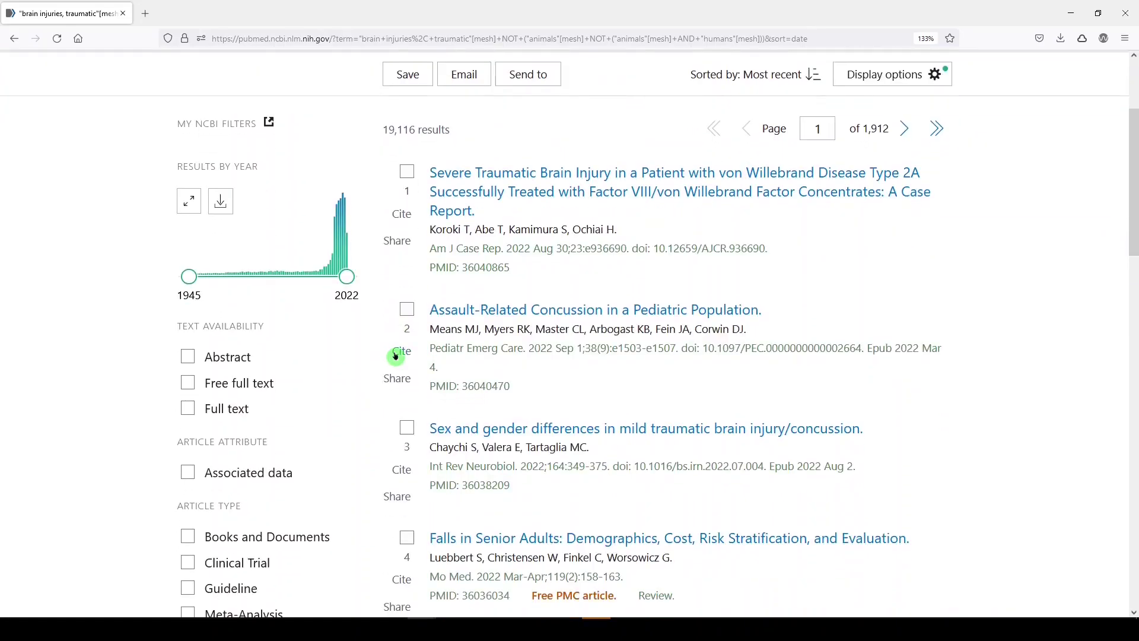
pyautogui.scroll(3, 396, 357)
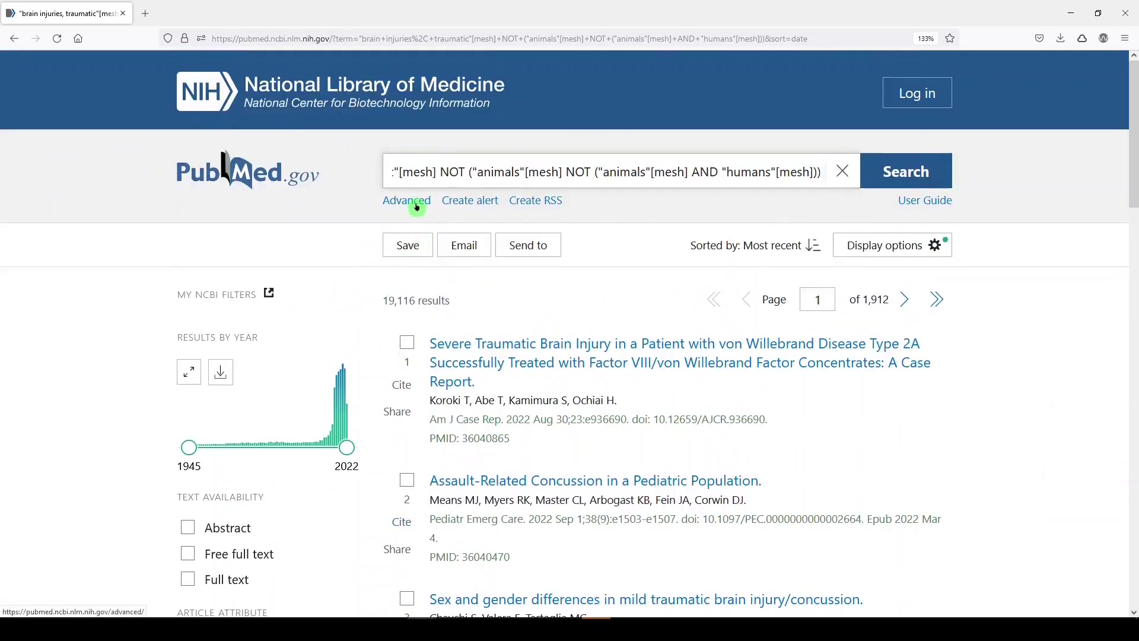
pyautogui.click(417, 207)
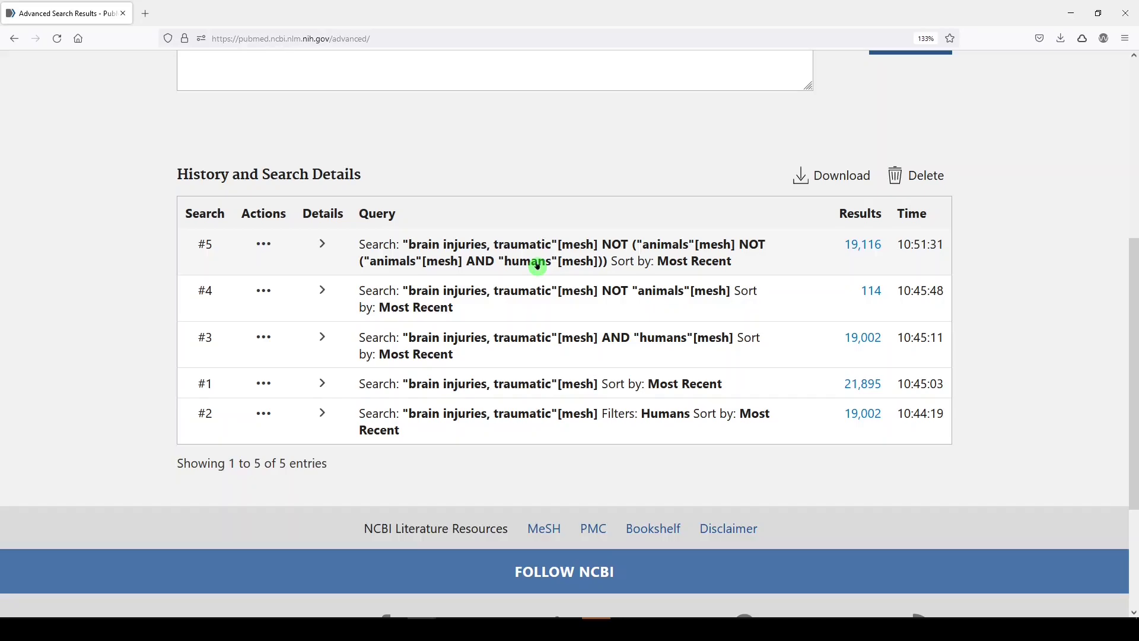
pyautogui.click(873, 249)
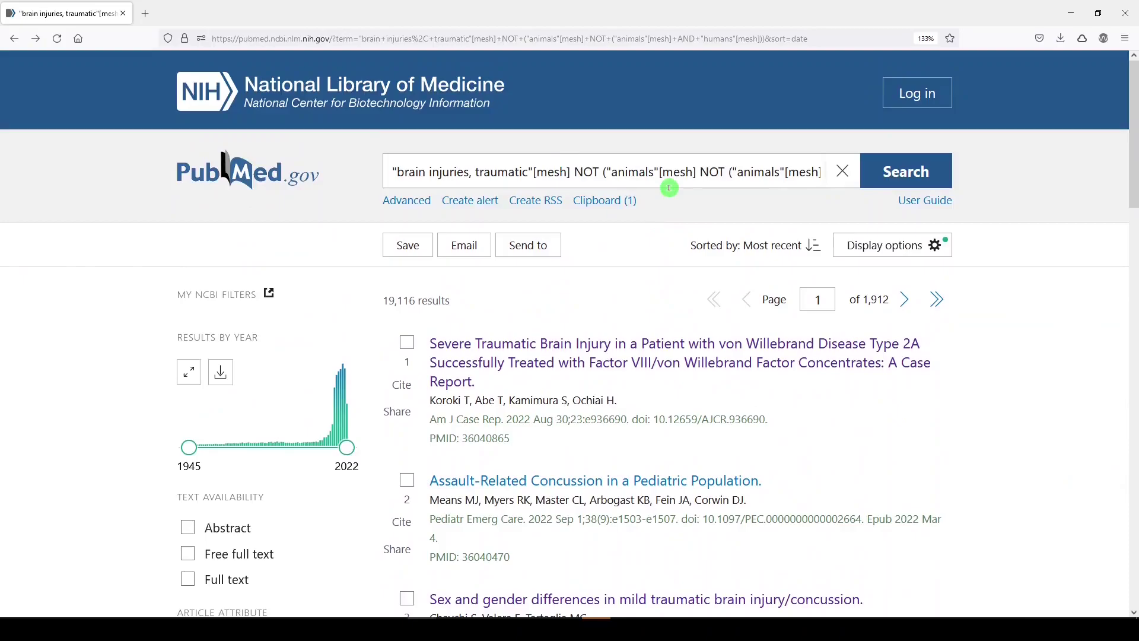